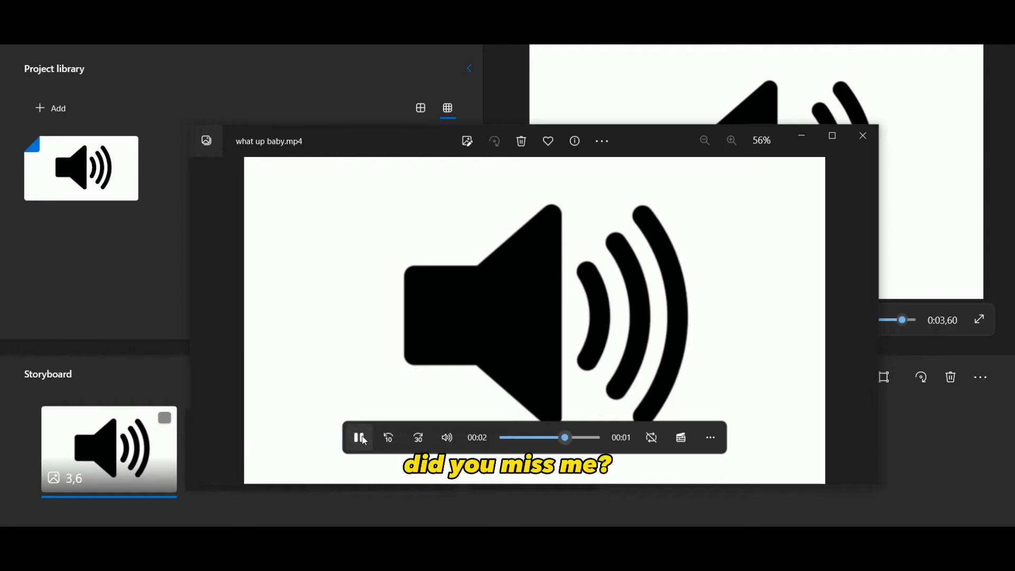
Filter channel content by 'what's up bab' and open that video's Analytics page.
left_click(863, 136)
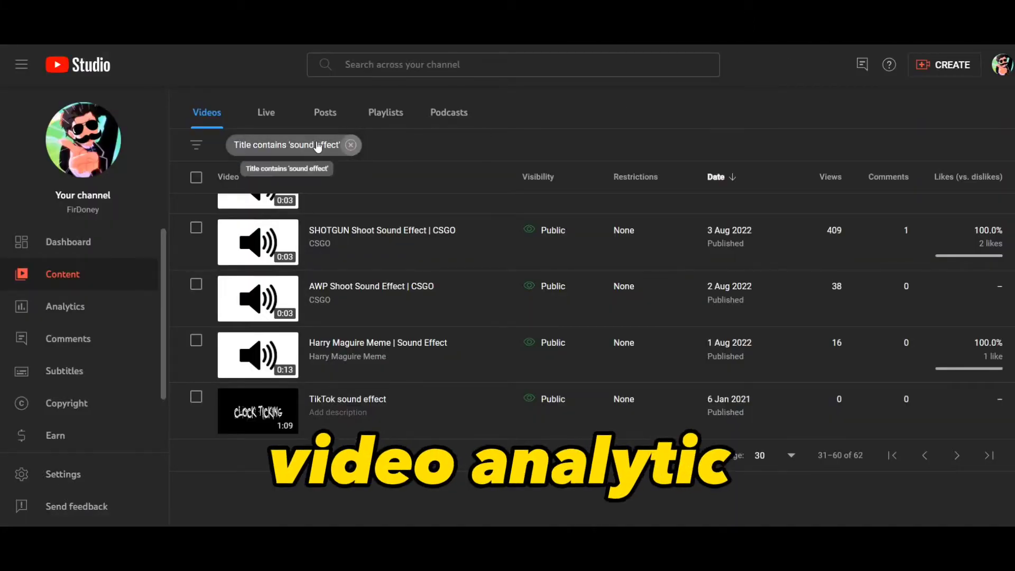
left_click(350, 144)
type("what's up bab")
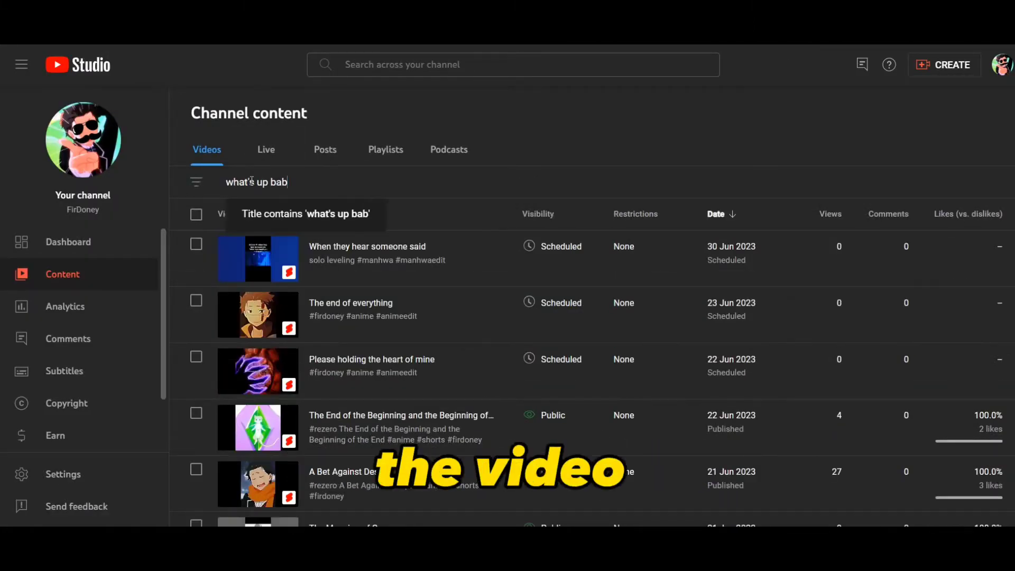
key("Return")
left_click(258, 258)
left_click(65, 312)
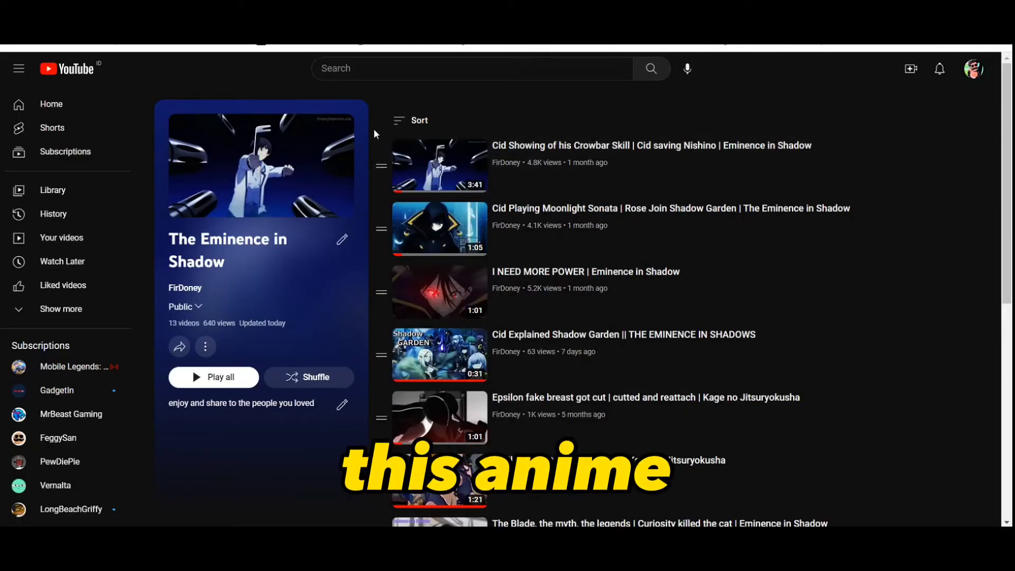
Play the Cid crowbar skill video from The Eminence in Shadow playlist and skip ahead.
left_click_drag(375, 133, 708, 294)
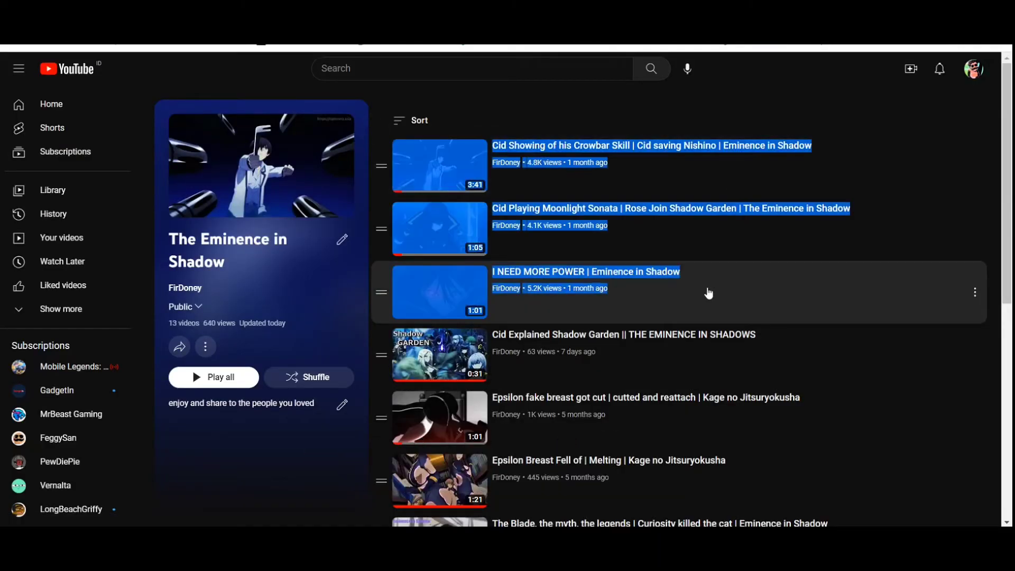
left_click(849, 84)
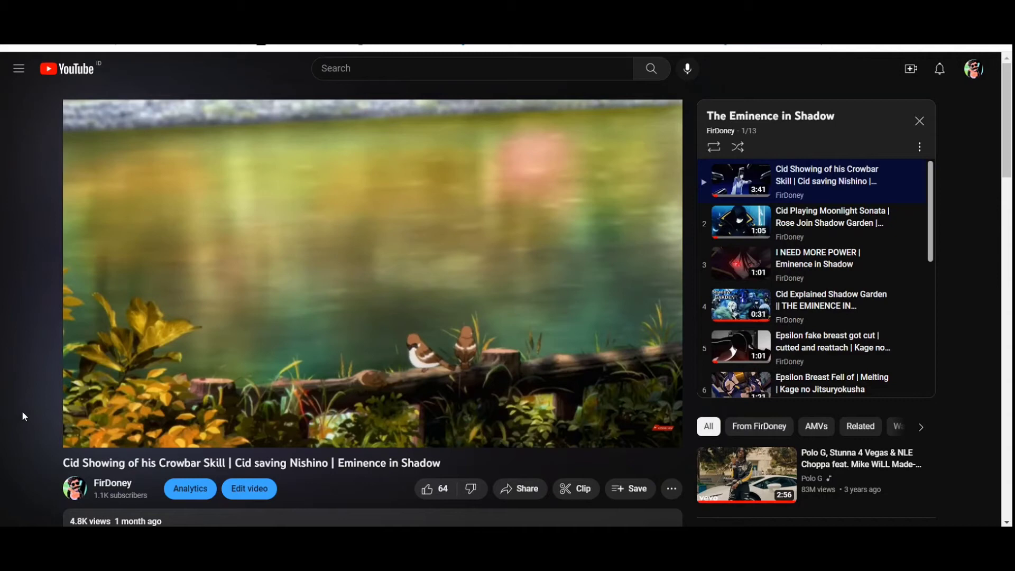
mouse_move(373, 274)
left_click(153, 419)
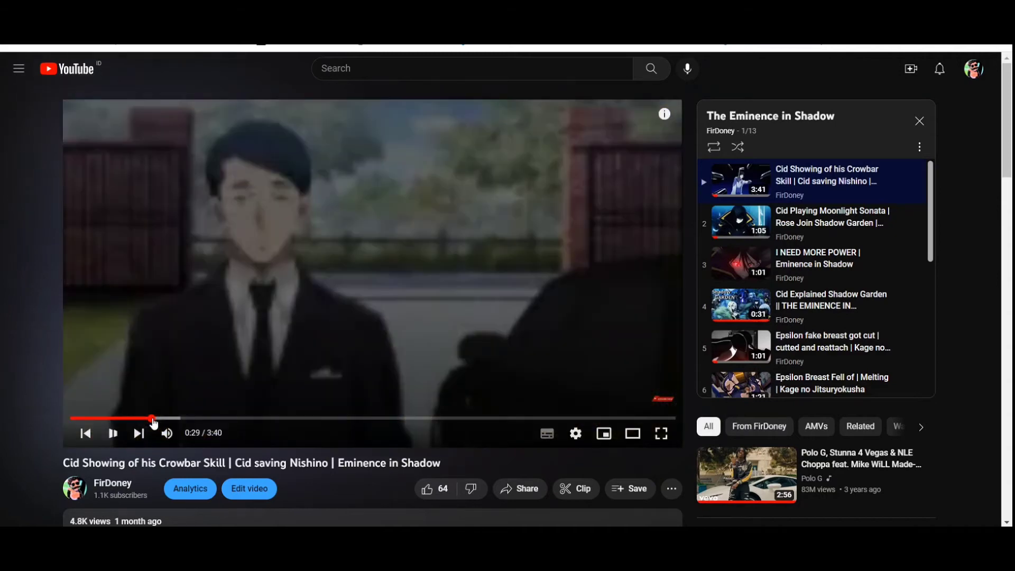